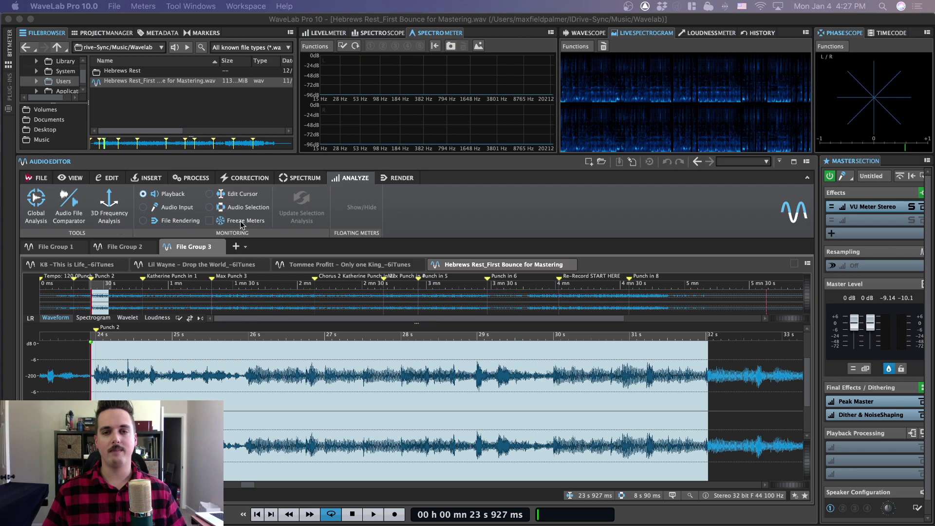
# - Show the Loudness Meter and play the selected passage to examine its levels
pyautogui.click(717, 35)
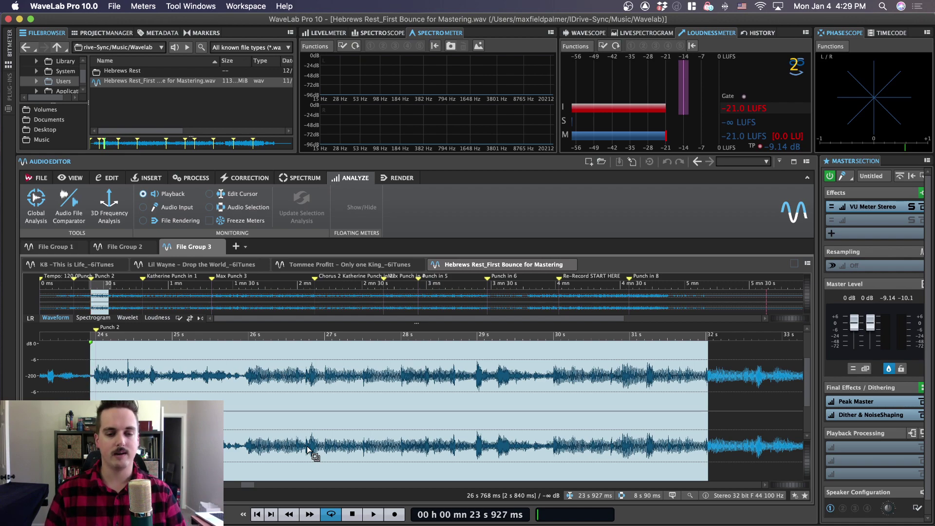
pyautogui.press('space')
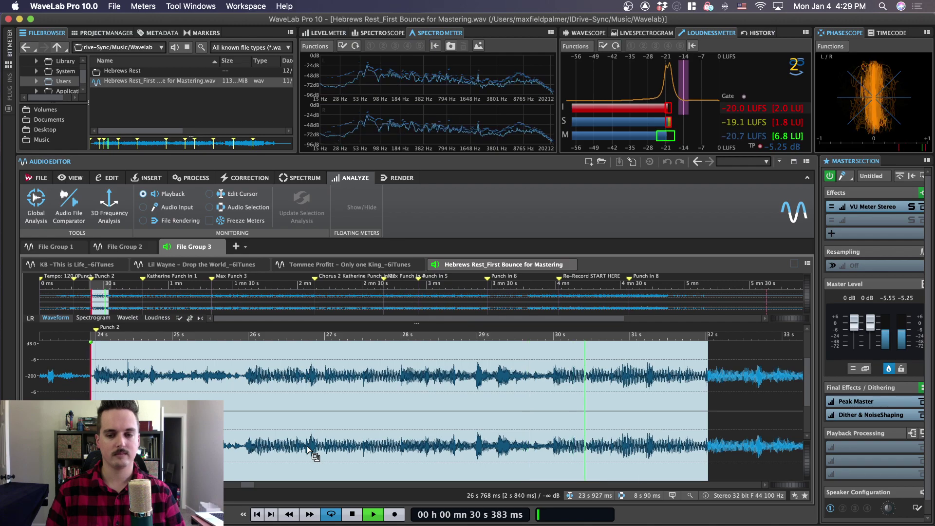
pyautogui.press('space')
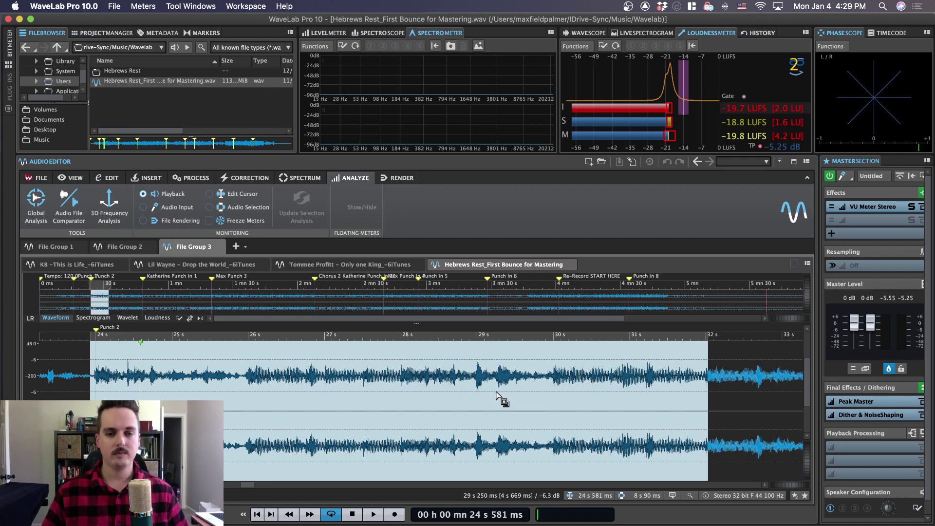
# - Generate a 3D Frequency Analysis of the selected passage after the Punch 2 marker, and close the plot
pyautogui.click(109, 200)
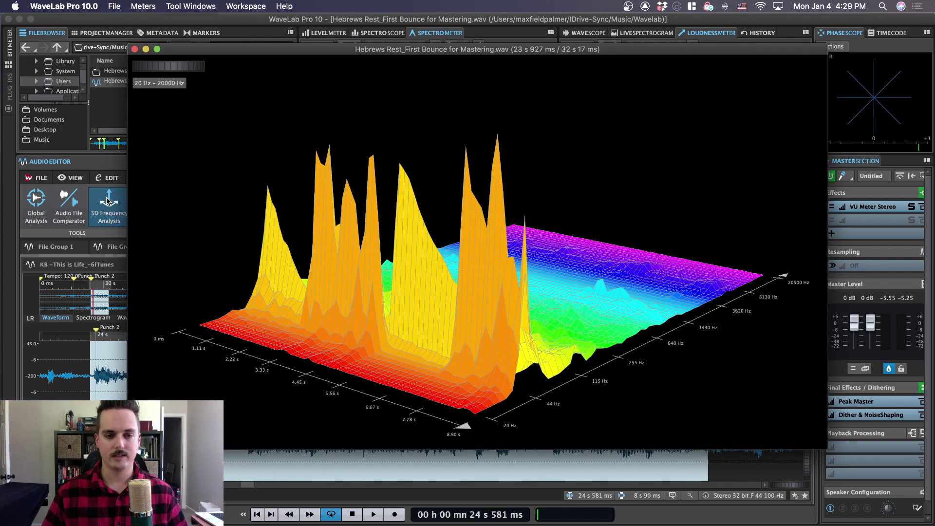
pyautogui.click(136, 49)
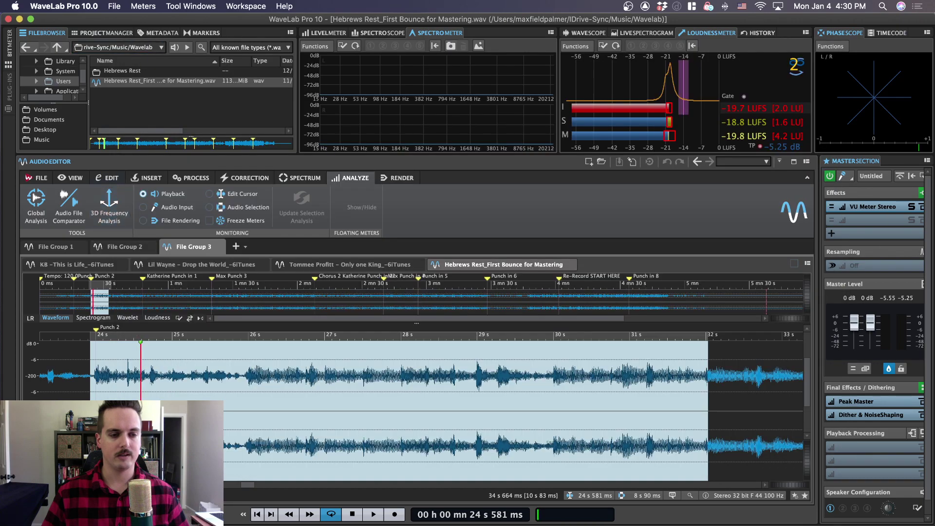
# - Clear the selection, generate a 3D Frequency Analysis of the whole file, rotate it to face the frequency axis, and close it
pyautogui.click(92, 300)
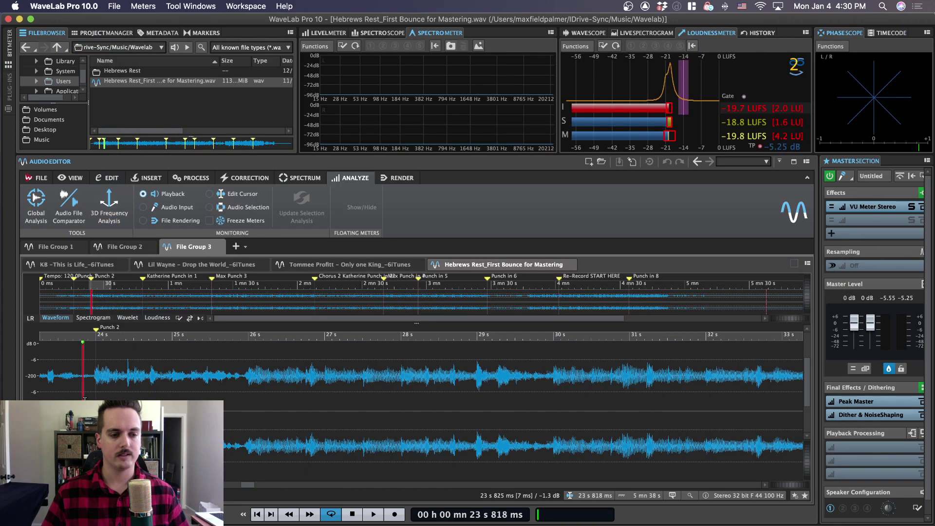
pyautogui.click(111, 202)
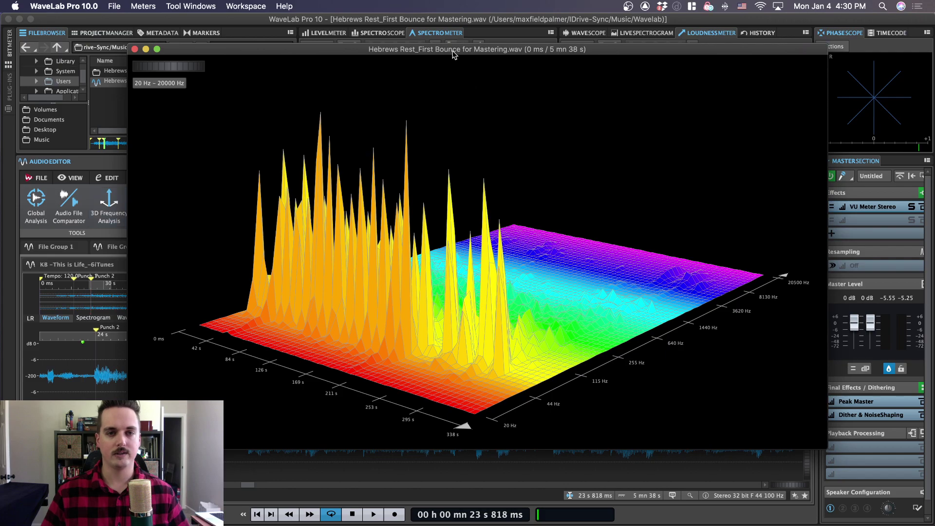
pyautogui.moveTo(452, 54); pyautogui.dragTo(452, 44)
pyautogui.click(176, 60)
pyautogui.moveTo(175, 60); pyautogui.dragTo(194, 59)
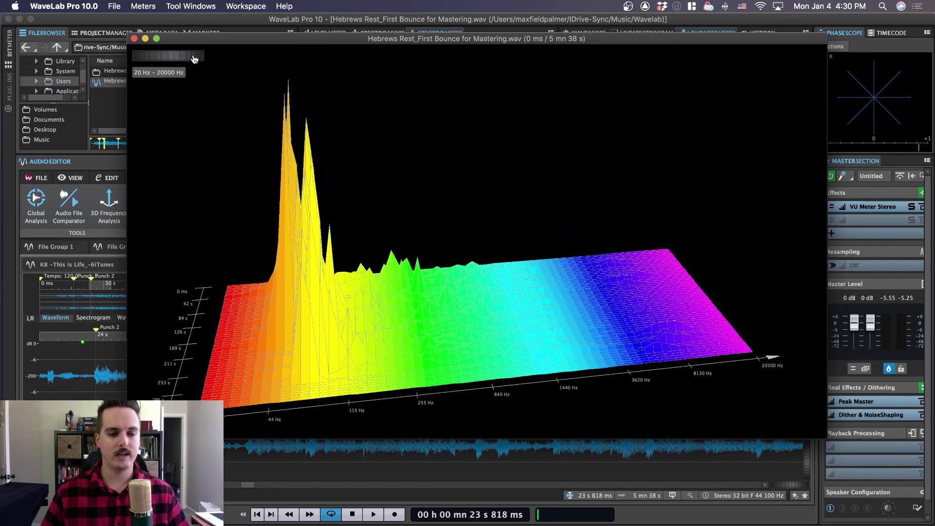
pyautogui.click(134, 38)
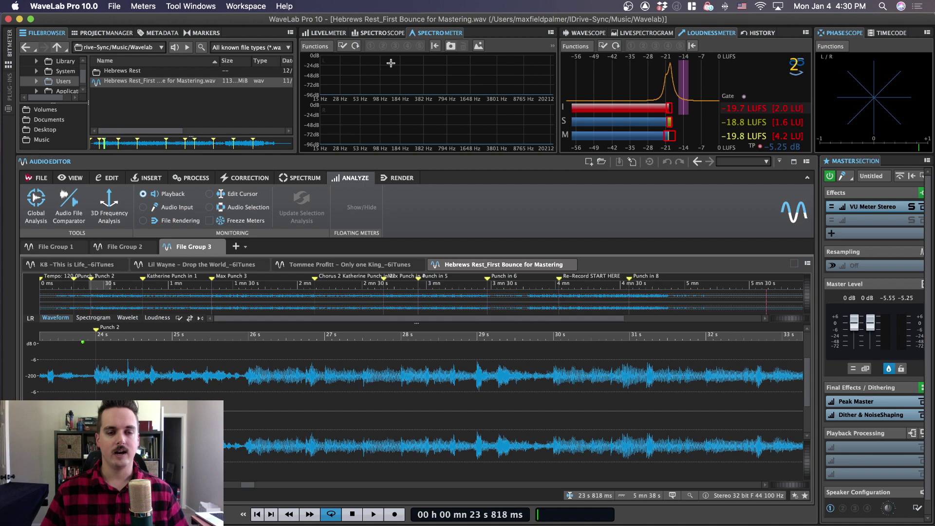
# - Select the passage from about 23.9 s to 31.5 s in the waveform, and clear the selection
pyautogui.click(89, 384)
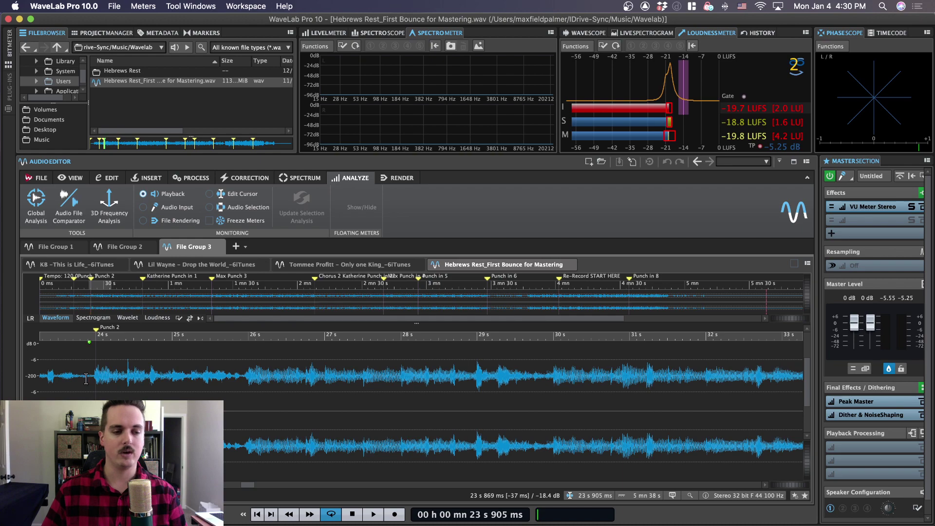
pyautogui.moveTo(87, 382); pyautogui.dragTo(668, 375)
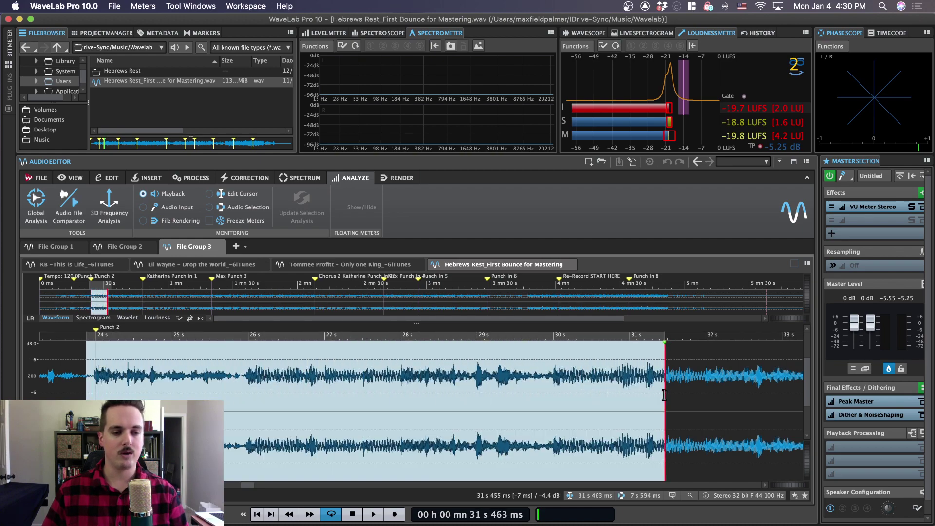
pyautogui.click(131, 379)
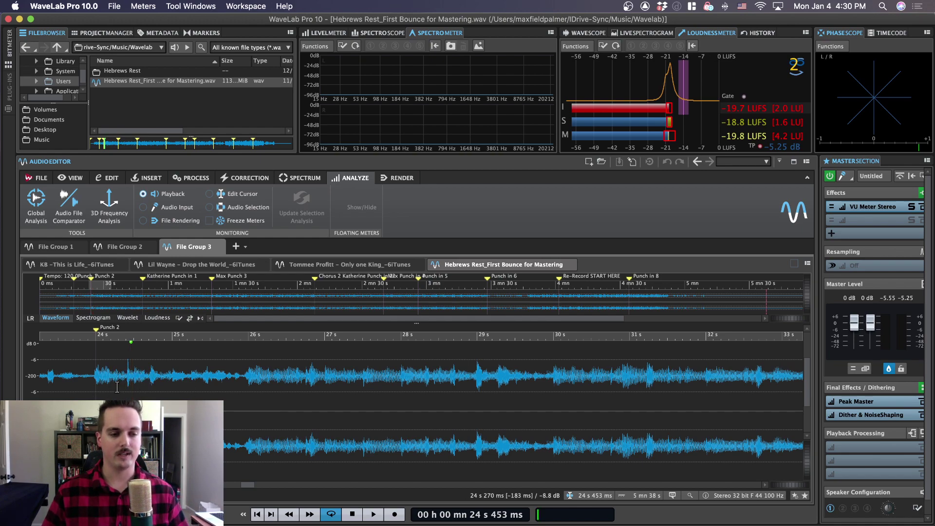
# - Select about 958 ms of audio after the Punch 2 marker, examine its waveform up close, and play briefly from about 24.67 s
pyautogui.moveTo(91, 377); pyautogui.dragTo(135, 384)
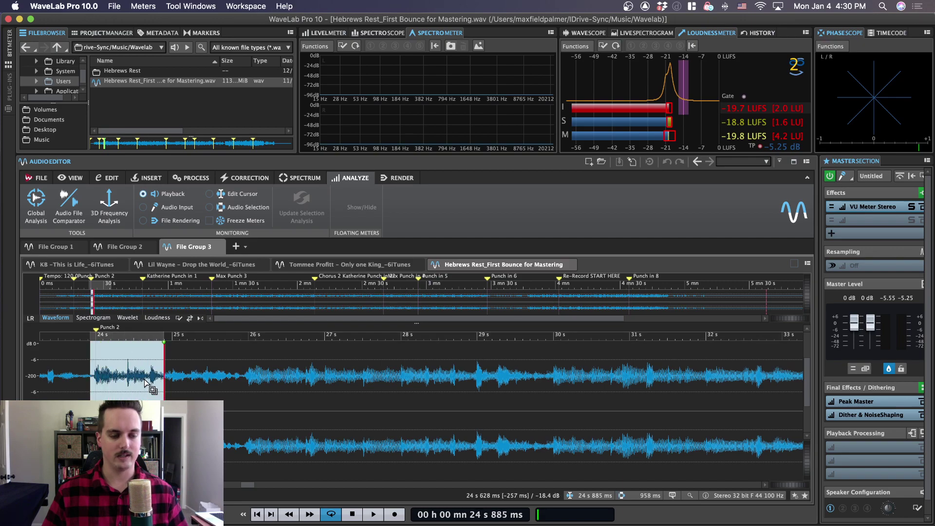
pyautogui.scroll(8, 144, 383)
pyautogui.scroll(5, 151, 377)
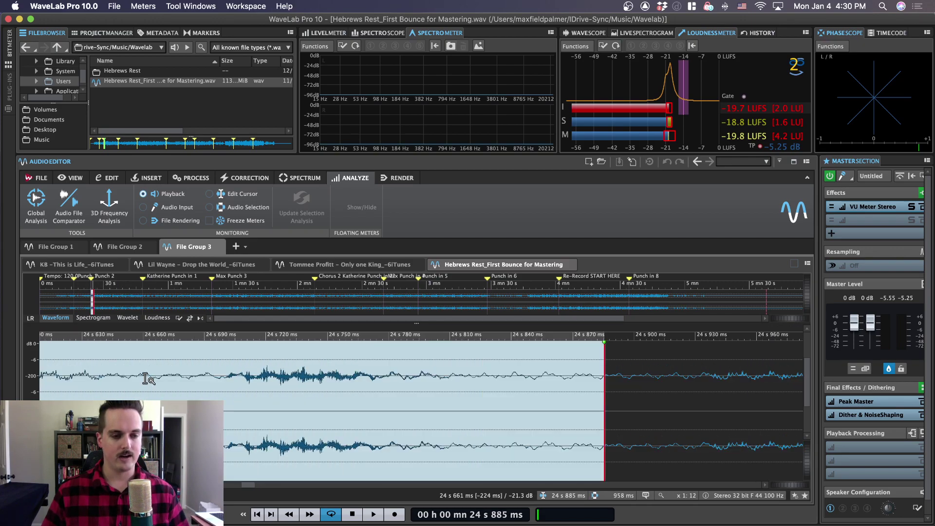
pyautogui.scroll(-3, 165, 385)
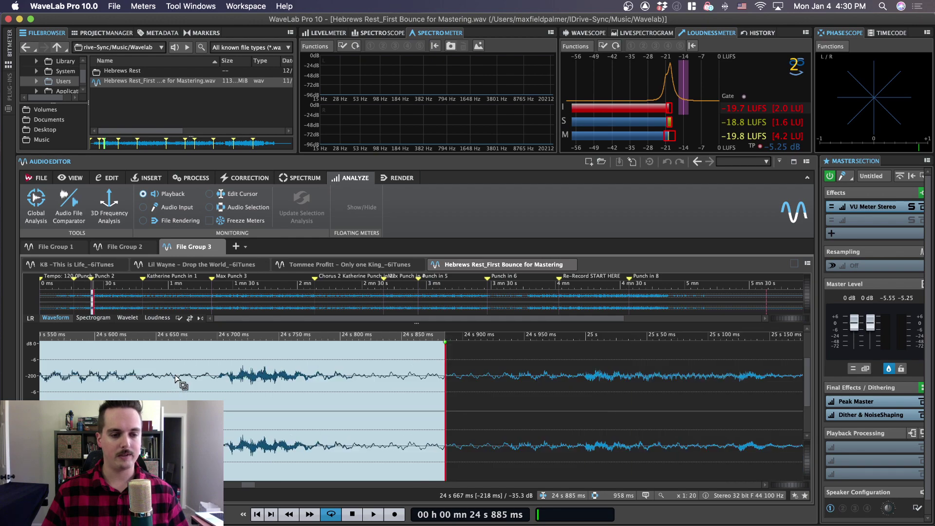
pyautogui.click(210, 367)
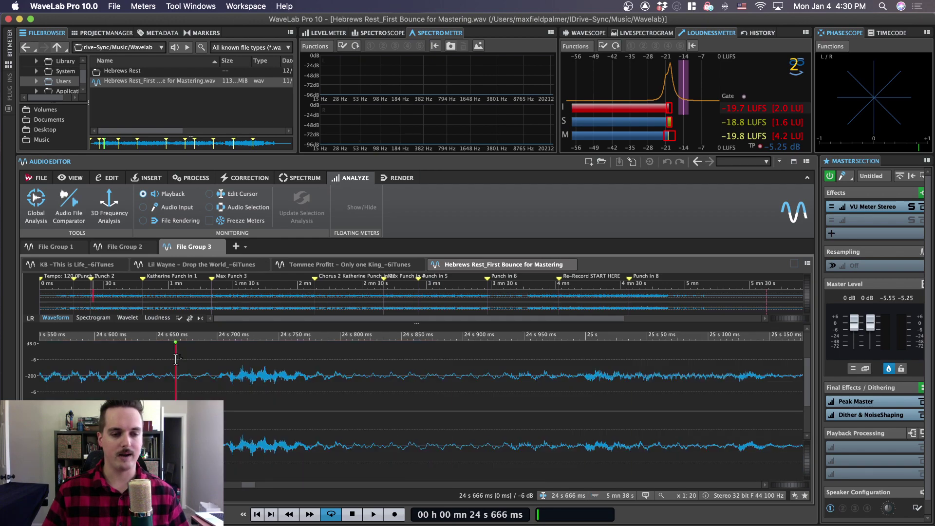
pyautogui.press('space')
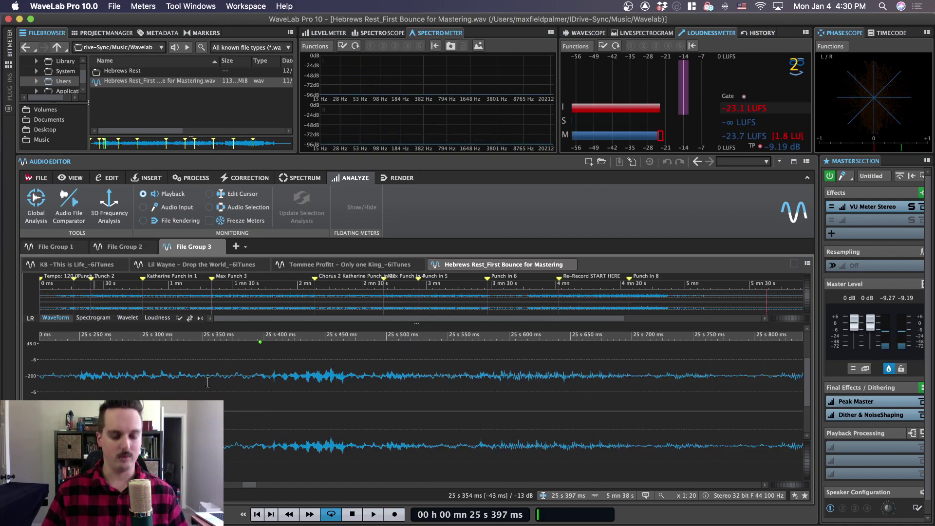
# - Play the song from about 25.4 s to 30.9 s to examine its frequency content in the Spectrometer
pyautogui.scroll(3, 209, 372)
pyautogui.scroll(-5, 214, 376)
pyautogui.scroll(-5, 214, 376)
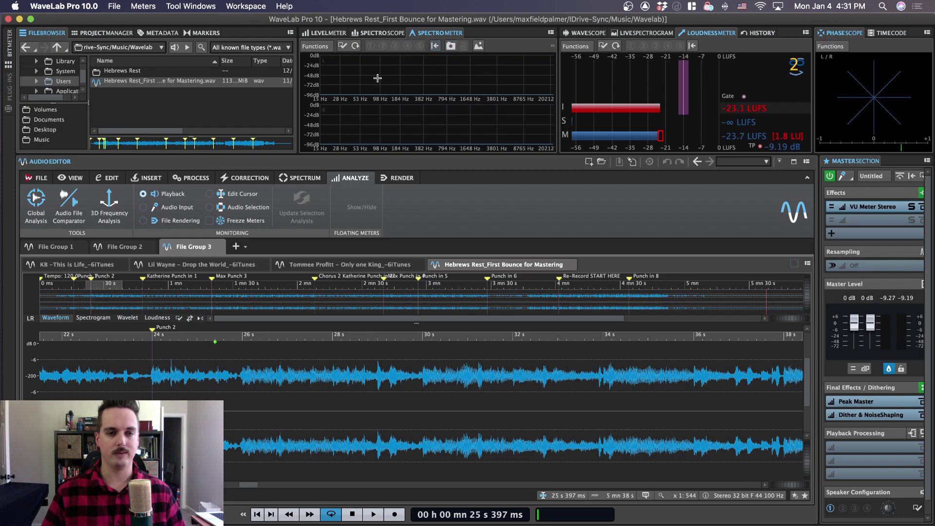
pyautogui.press('space')
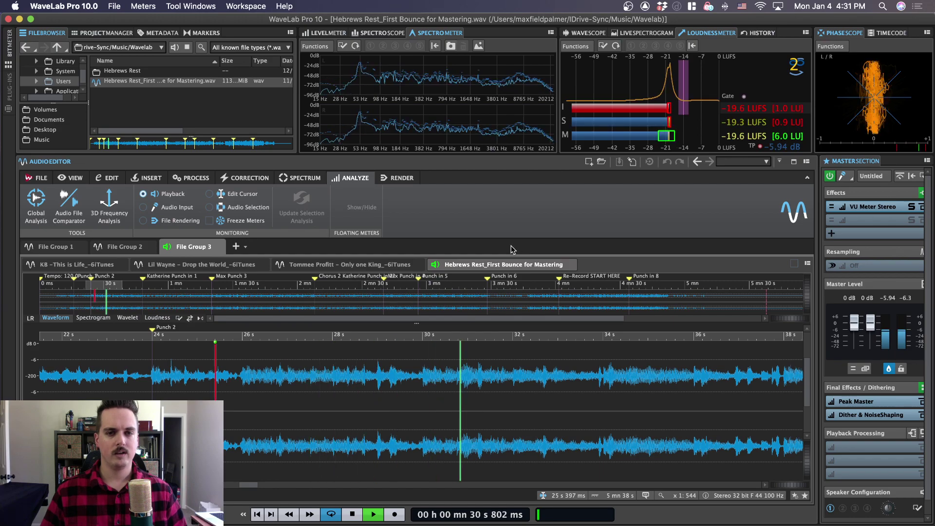
pyautogui.press('space')
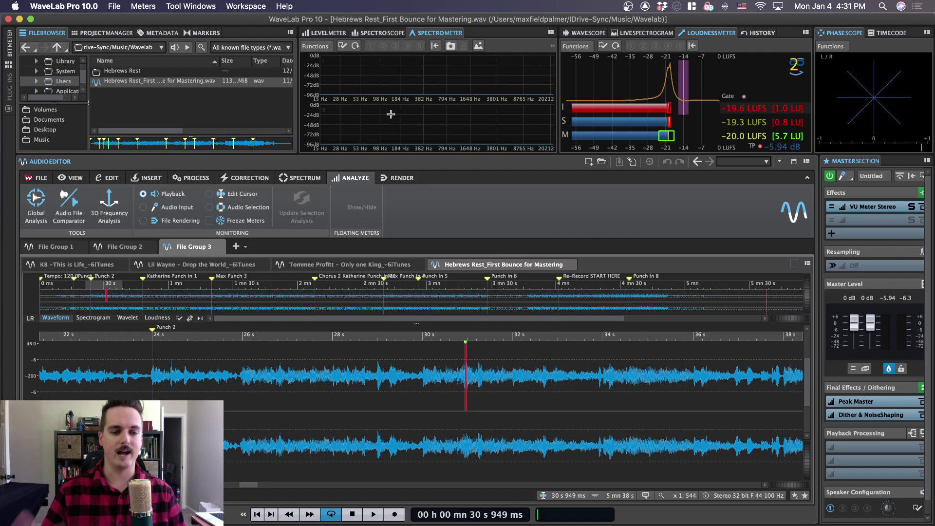
# - Generate a 3D Frequency Analysis of the whole Hebrews Rest file and rotate the plot to examine its time and frequency axes
pyautogui.click(99, 204)
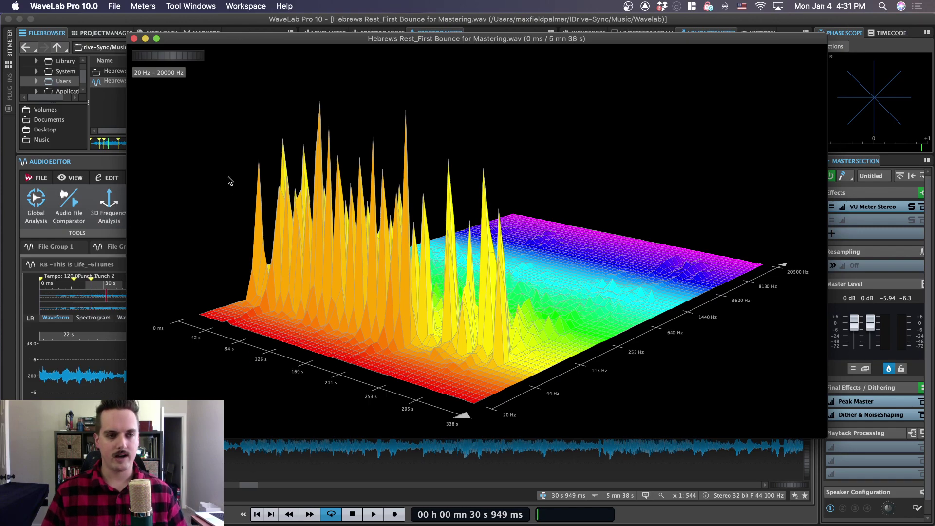
pyautogui.click(156, 62)
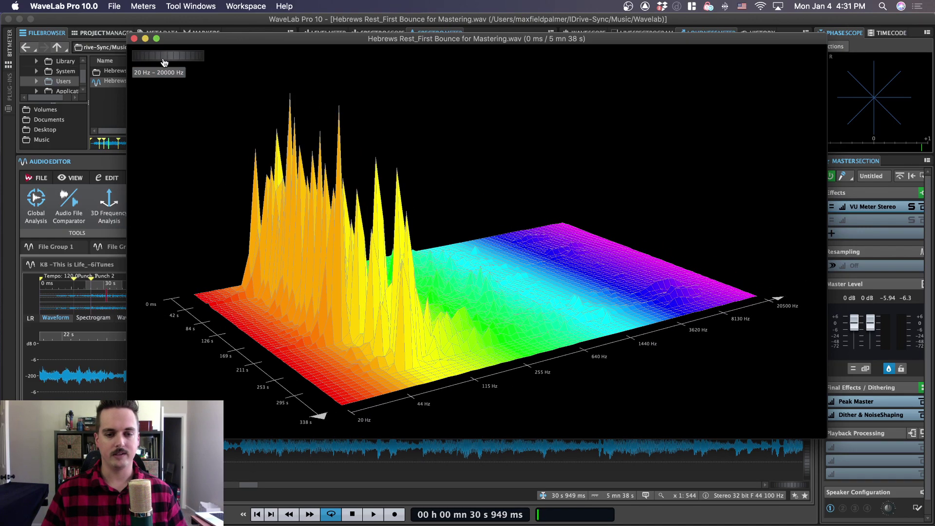
pyautogui.click(144, 59)
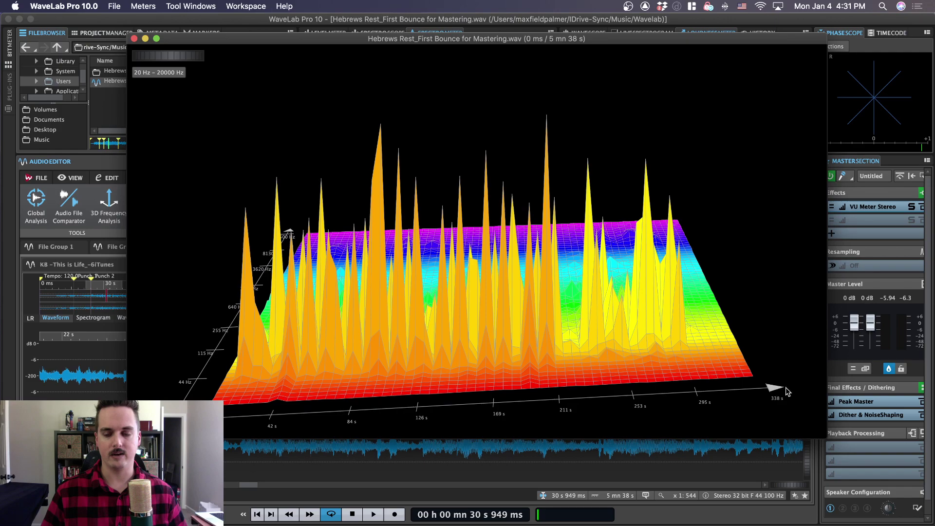
pyautogui.click(153, 55)
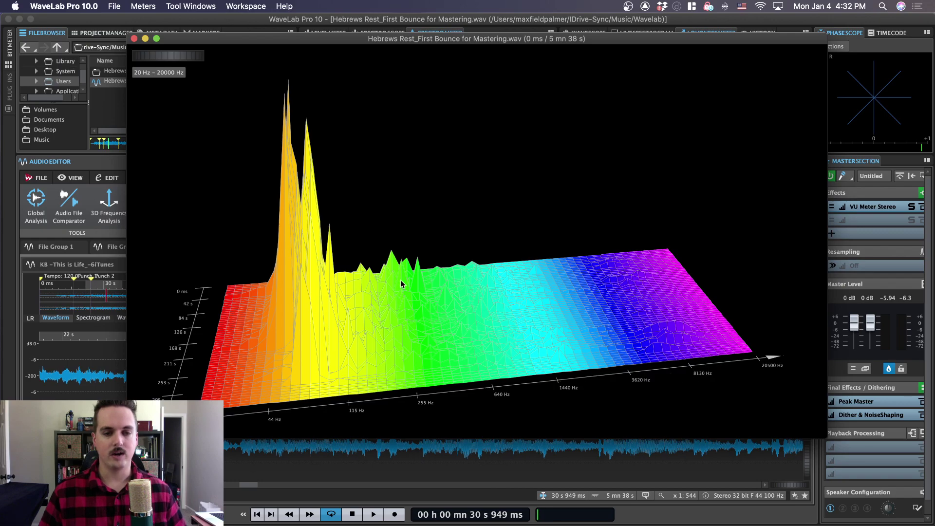
pyautogui.moveTo(163, 60); pyautogui.dragTo(230, 59)
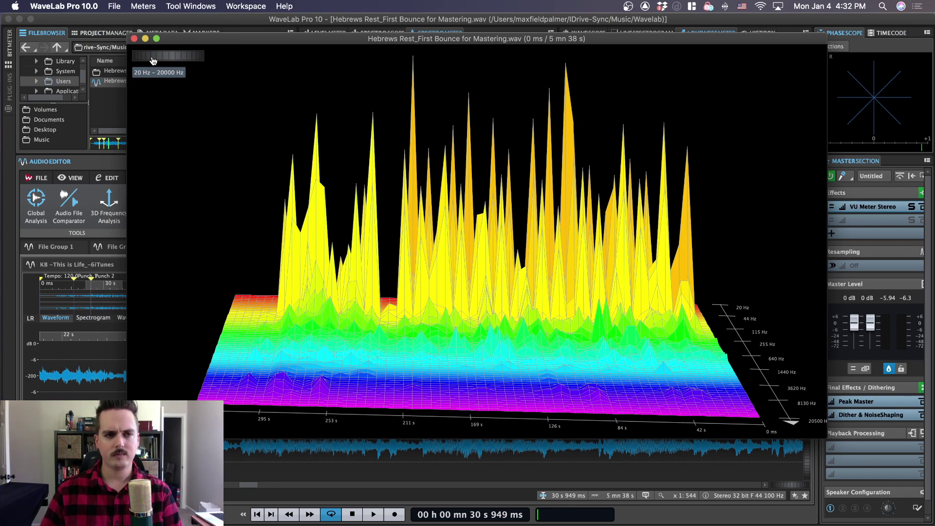
pyautogui.moveTo(152, 59); pyautogui.dragTo(175, 59)
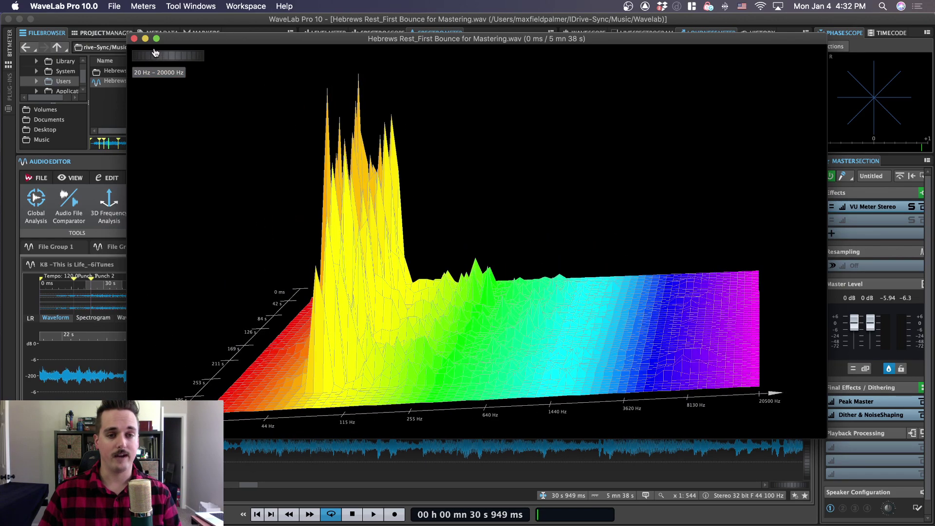
pyautogui.moveTo(149, 53)
pyautogui.mouseDown()
pyautogui.moveTo(176, 53)
pyautogui.moveTo(149, 43)
pyautogui.mouseUp()
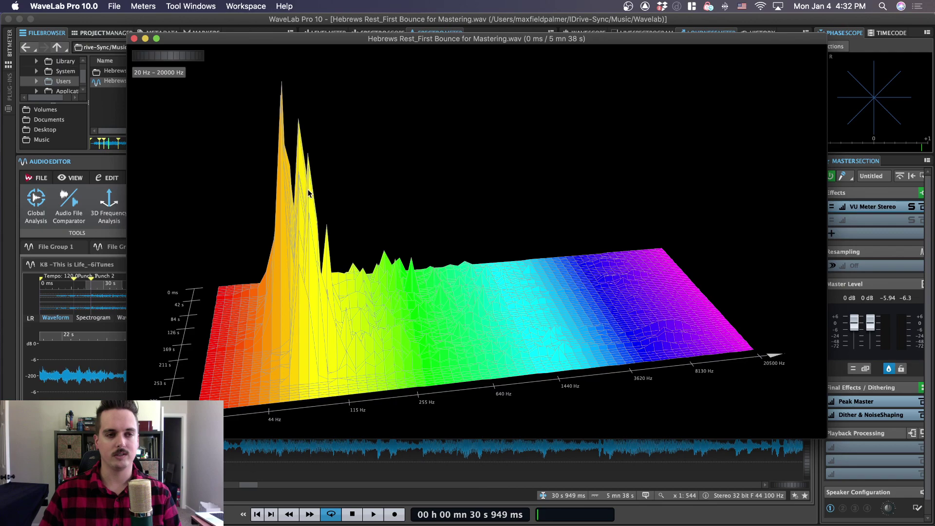
# - Reposition the Hebrews Rest analysis window and shrink it to make room for a second plot
pyautogui.moveTo(262, 43); pyautogui.dragTo(258, 42)
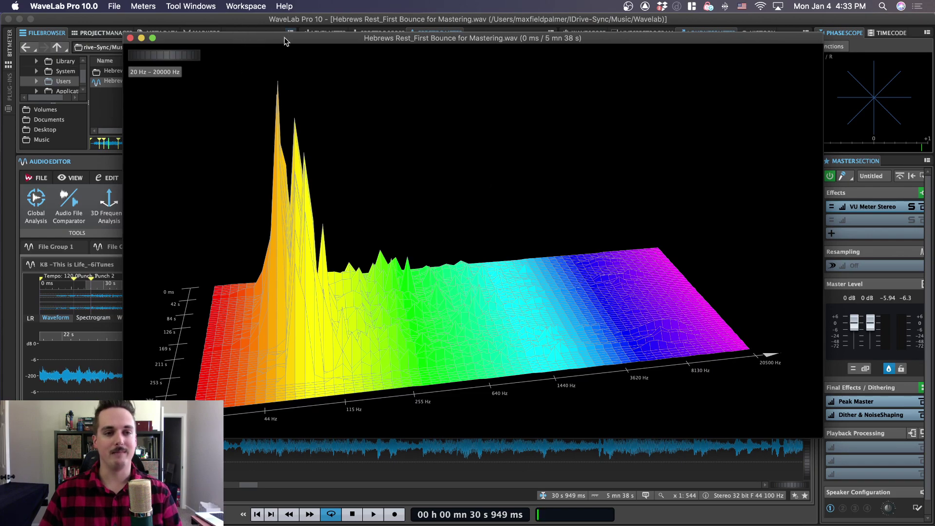
pyautogui.moveTo(310, 37); pyautogui.dragTo(264, 41)
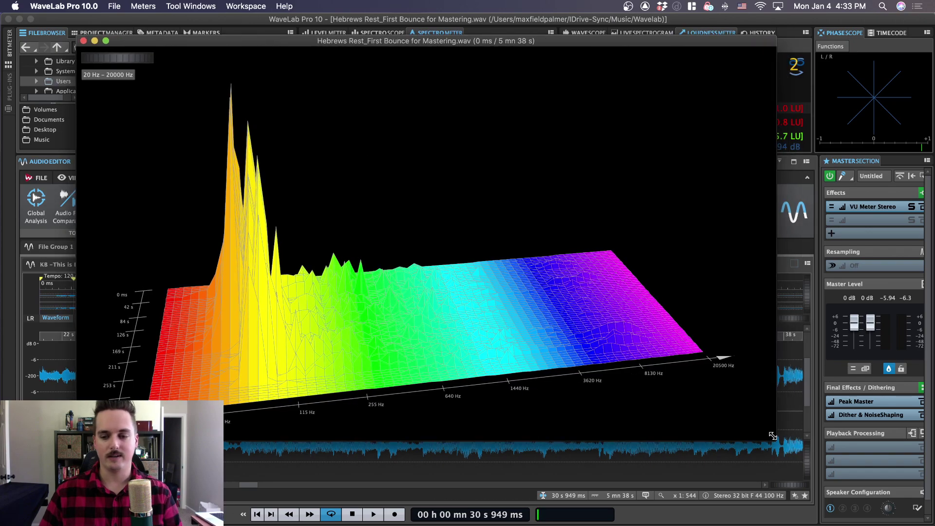
pyautogui.moveTo(693, 434); pyautogui.dragTo(485, 400)
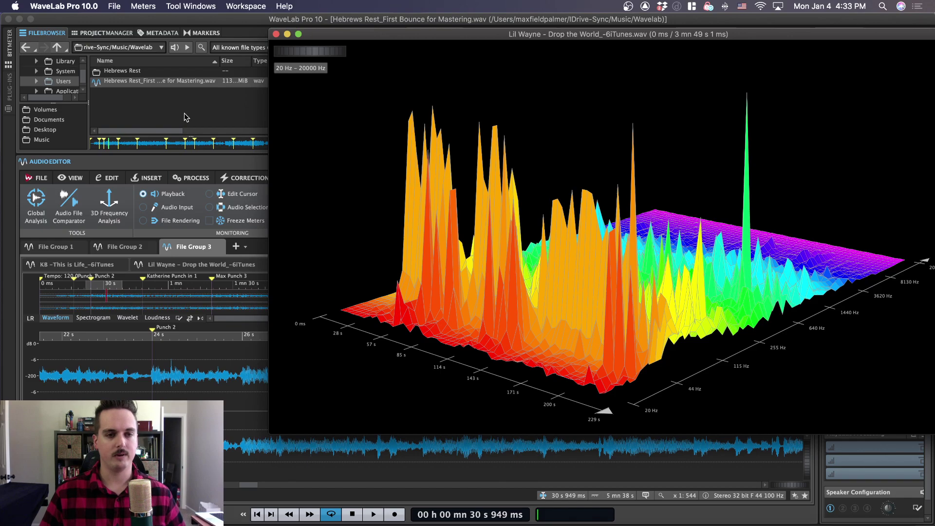
# - Bring the Hebrews Rest plot back to the front, move it partly off screen, and enlarge its window
pyautogui.hotkey('ctrl', 'Up')
pyautogui.click(67, 115)
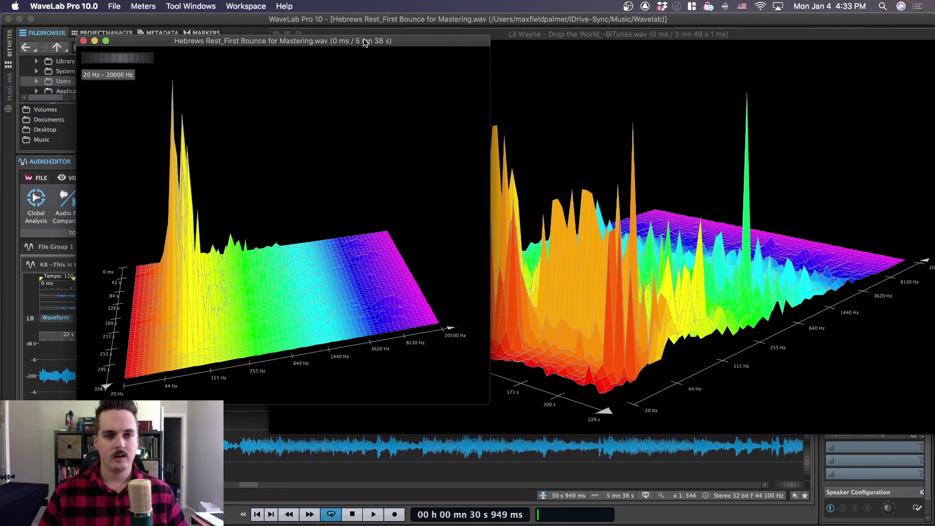
pyautogui.moveTo(409, 40); pyautogui.dragTo(325, 45)
pyautogui.moveTo(407, 418); pyautogui.dragTo(531, 465)
# - Bring the Lil Wayne - Drop the World plot forward and rotate it to compare its frequency axis with Hebrews Rest
pyautogui.click(638, 39)
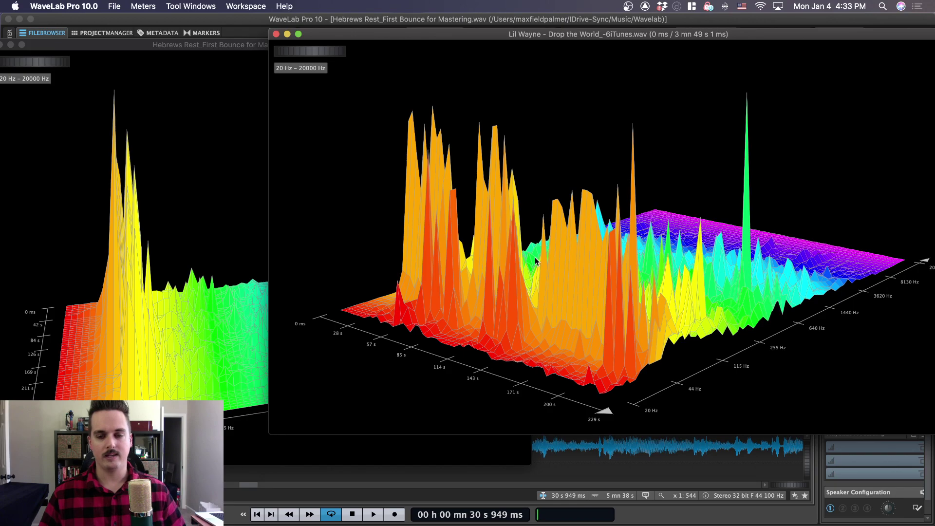
pyautogui.moveTo(306, 53); pyautogui.dragTo(326, 53)
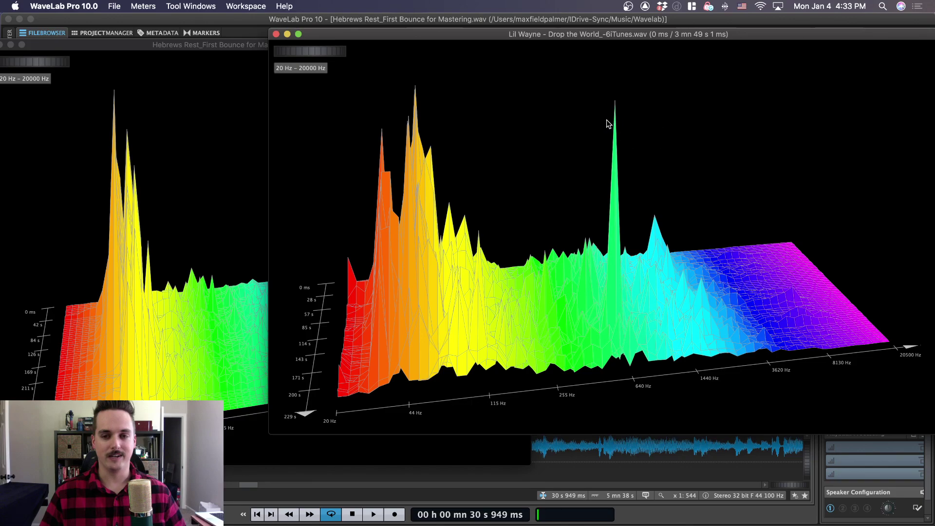
pyautogui.moveTo(325, 58); pyautogui.dragTo(305, 46)
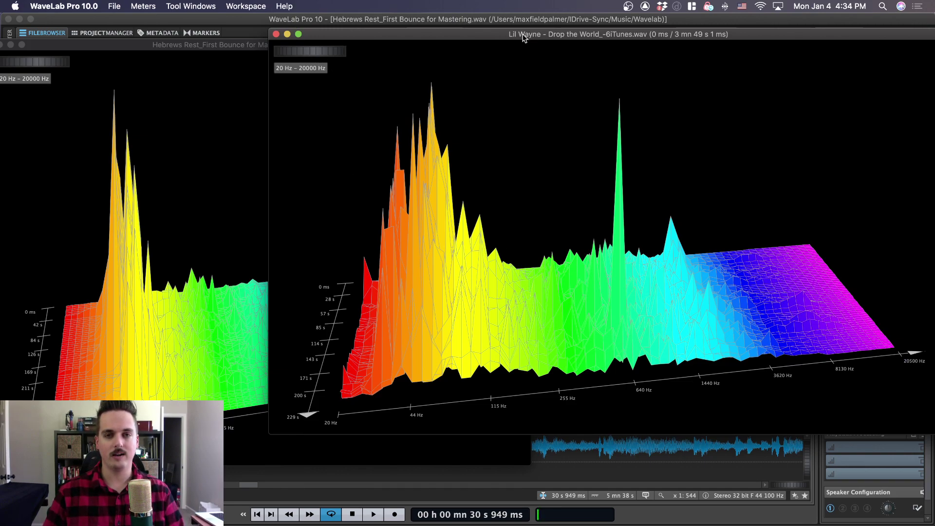
# - Move the Lil Wayne and Hebrews Rest analysis windows aside to uncover the Audio Editor and its analysis tools
pyautogui.moveTo(524, 38); pyautogui.dragTo(717, 54)
pyautogui.moveTo(338, 49); pyautogui.dragTo(766, 88)
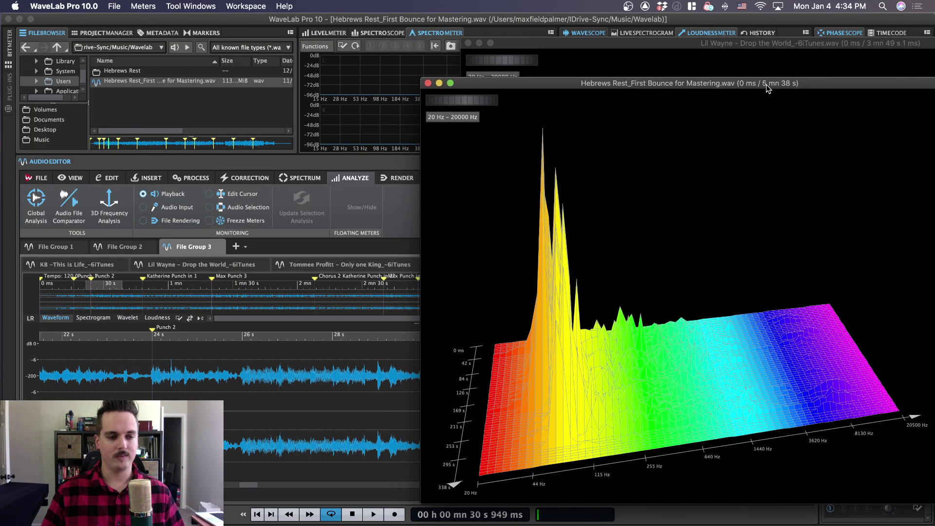
# - Run a 3D Frequency Analysis on the Tommee Profitt - Only one King reference track
pyautogui.click(332, 269)
pyautogui.click(331, 267)
pyautogui.rightClick(329, 268)
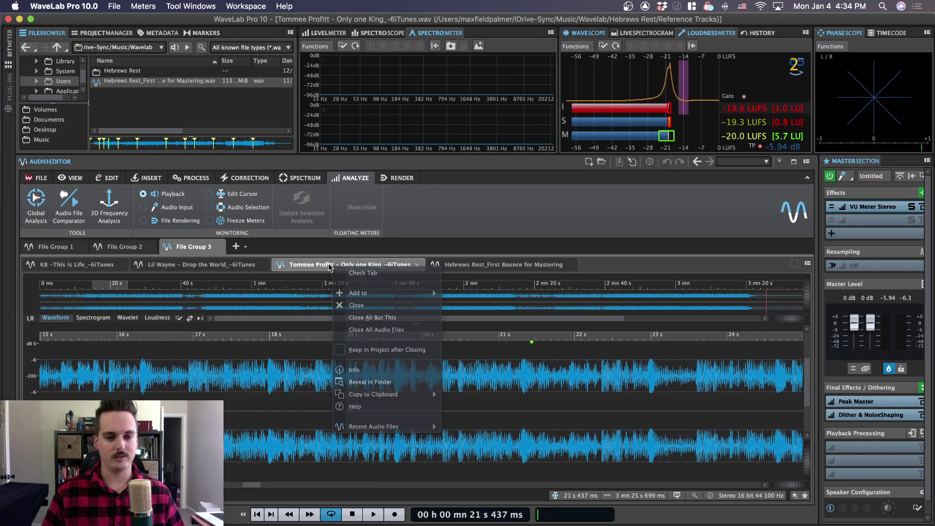
pyautogui.press('Escape')
pyautogui.click(109, 204)
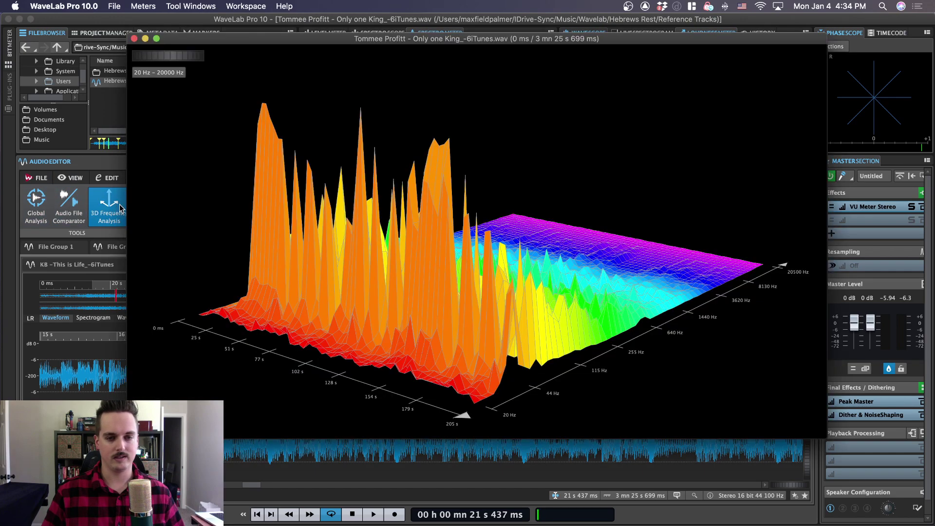
# - Move the Tommee Profitt analysis window partly off screen, enlarge it, and rotate its plot to face the frequency axis
pyautogui.moveTo(432, 42); pyautogui.dragTo(322, 30)
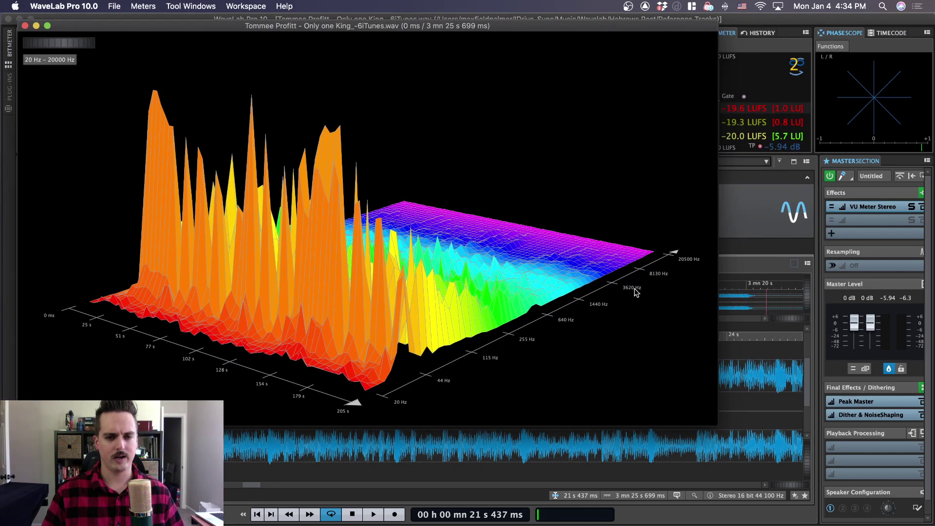
pyautogui.moveTo(710, 419); pyautogui.dragTo(714, 455)
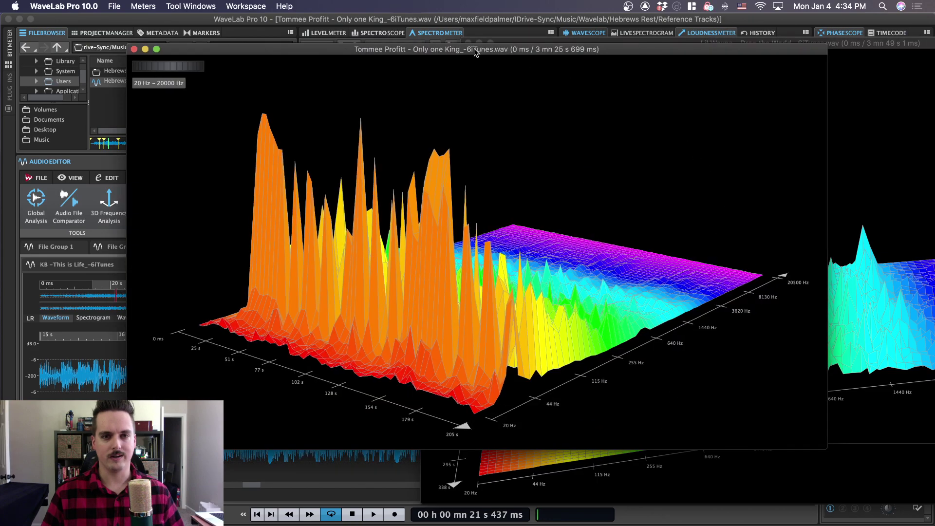
pyautogui.moveTo(479, 52); pyautogui.dragTo(311, 22)
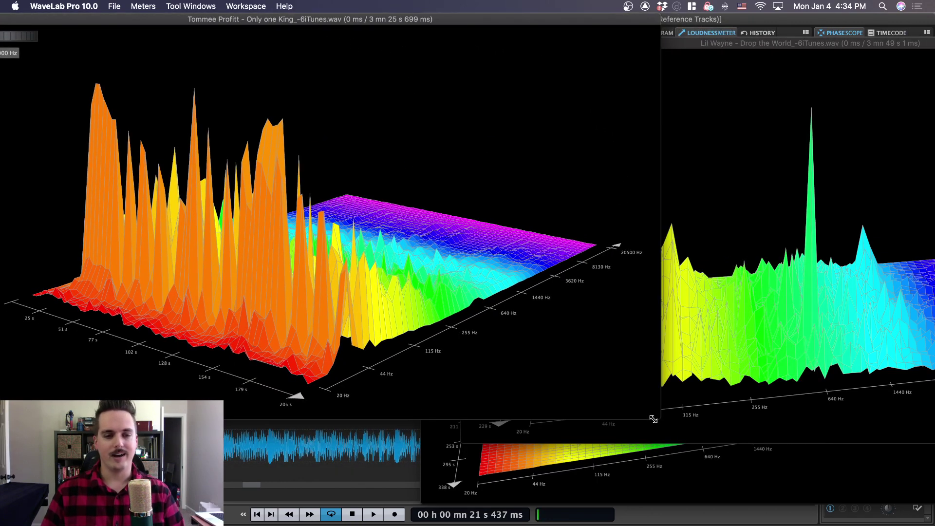
pyautogui.moveTo(654, 418); pyautogui.dragTo(721, 479)
pyautogui.moveTo(21, 35); pyautogui.dragTo(85, 19)
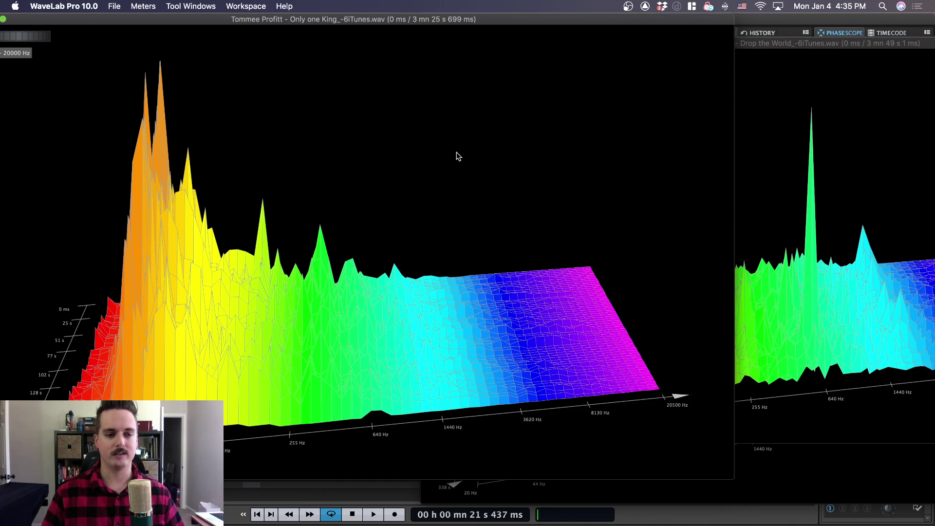
# - Close the Lil Wayne analysis window and place the Hebrews Rest plot beside the Tommee Profitt plot
pyautogui.moveTo(800, 37); pyautogui.dragTo(816, 51)
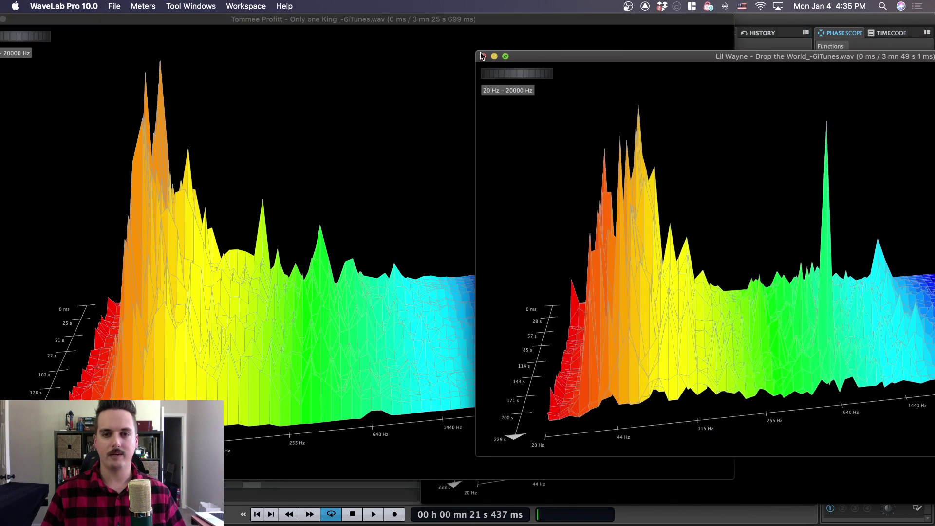
pyautogui.click(757, 59)
pyautogui.moveTo(745, 80); pyautogui.dragTo(747, 33)
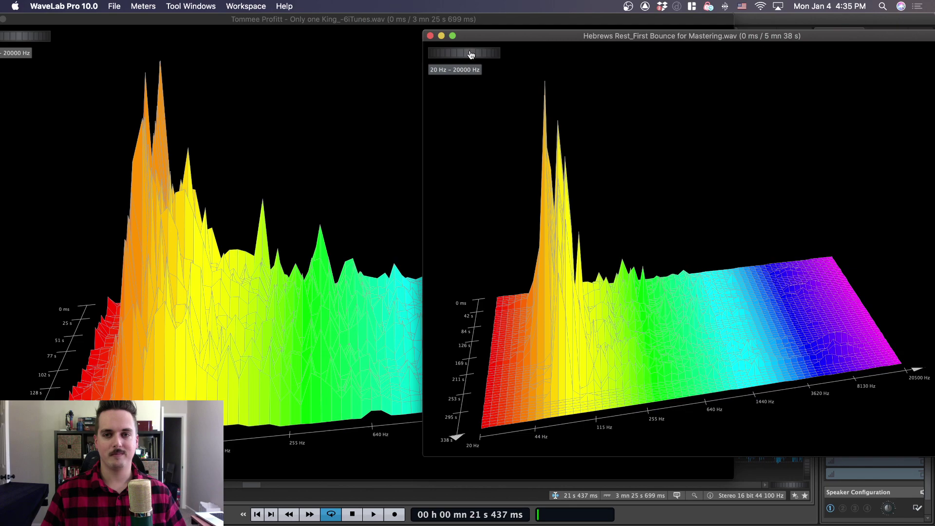
# - Rotate the Hebrews Rest plot slightly to match the Tommee Profitt view and enlarge its window
pyautogui.click(471, 53)
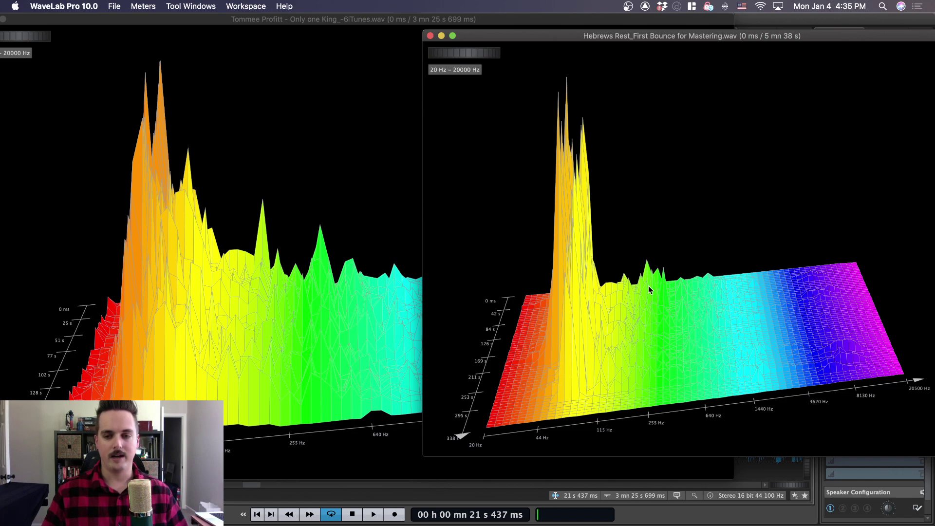
pyautogui.moveTo(486, 35); pyautogui.dragTo(501, 22)
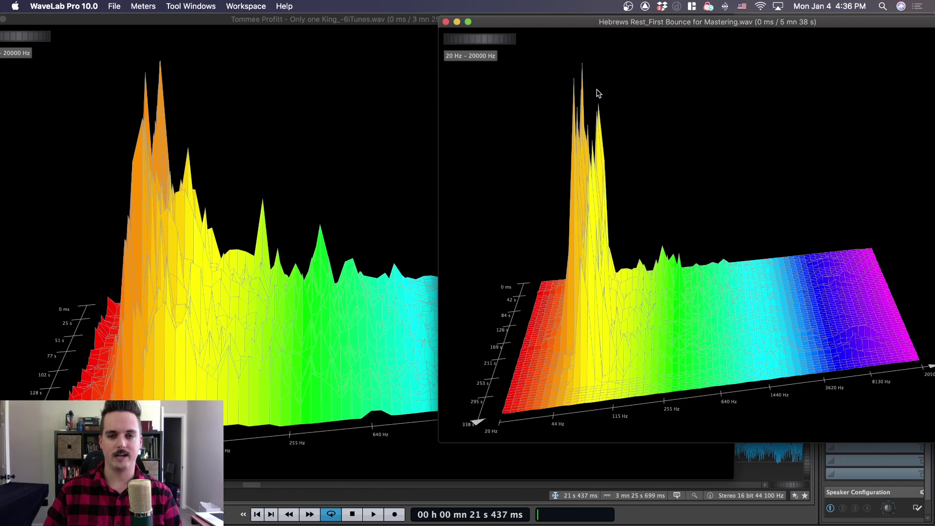
pyautogui.moveTo(583, 22); pyautogui.dragTo(372, 16)
pyautogui.moveTo(840, 439); pyautogui.dragTo(900, 493)
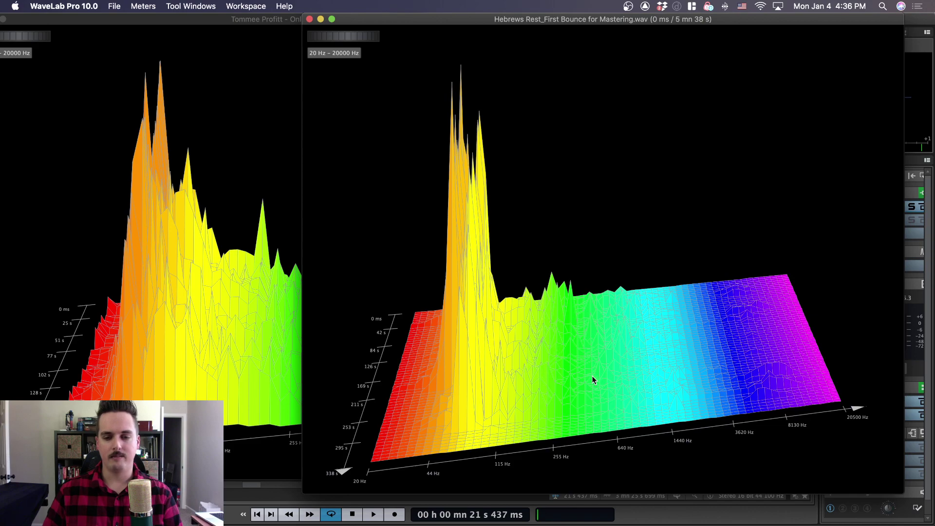
# - Slide the Hebrews Rest window across the Tommee Profitt plot to compare their low, mid and high frequency content
pyautogui.moveTo(470, 20); pyautogui.dragTo(748, 14)
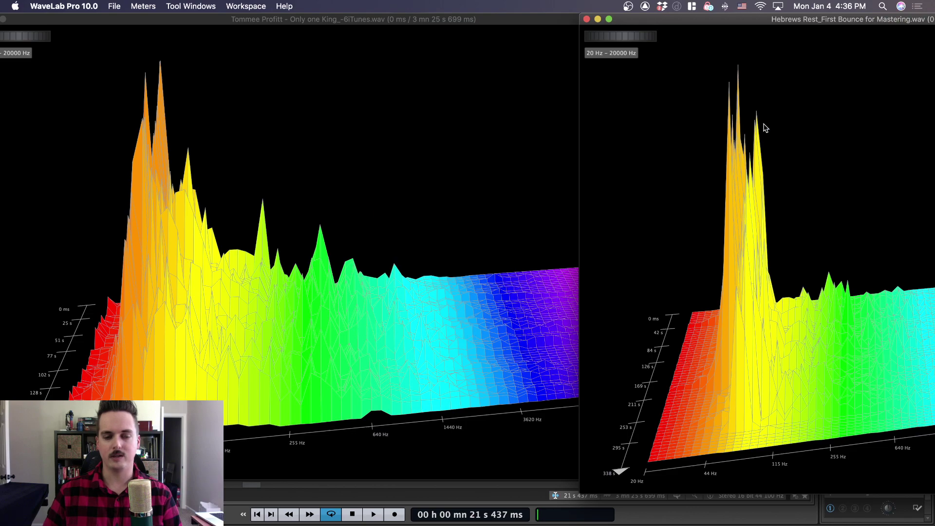
pyautogui.moveTo(857, 19); pyautogui.dragTo(768, 23)
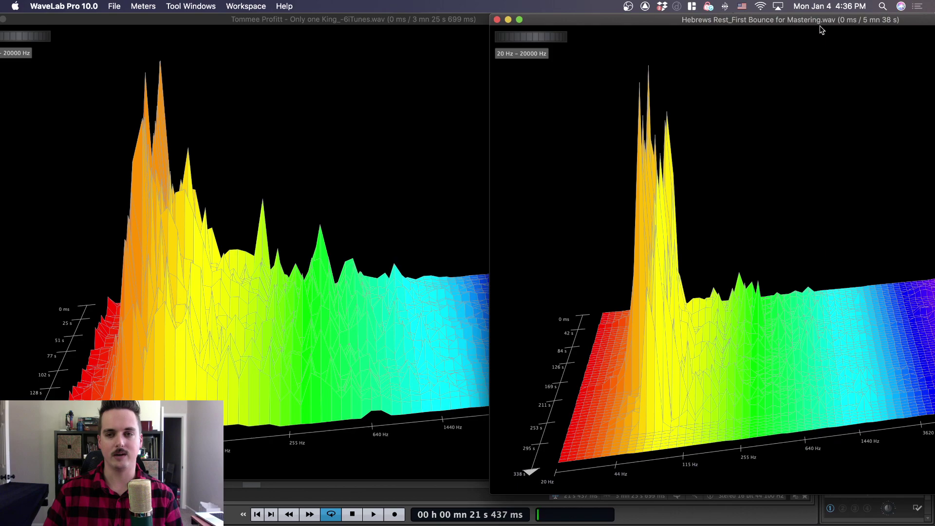
pyautogui.moveTo(805, 21); pyautogui.dragTo(740, 11)
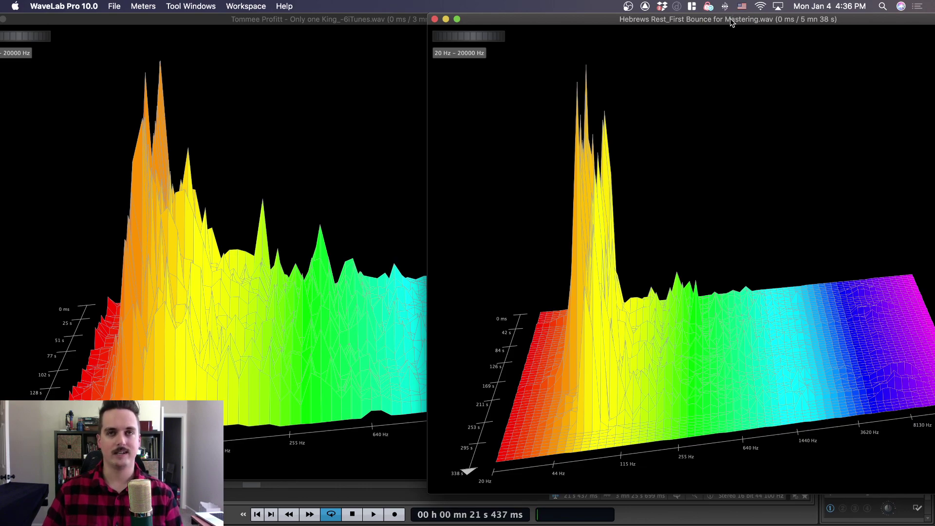
pyautogui.moveTo(730, 21); pyautogui.dragTo(793, 19)
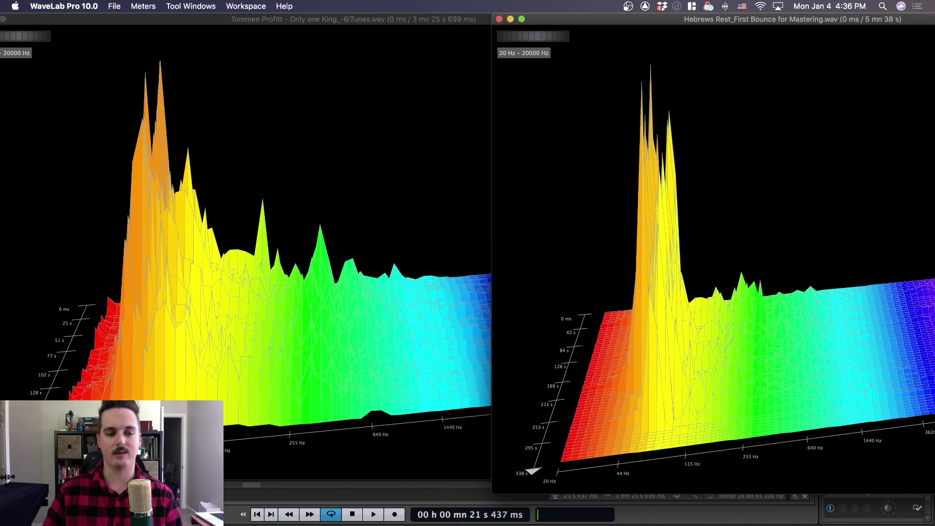
pyautogui.moveTo(736, 19); pyautogui.dragTo(608, 15)
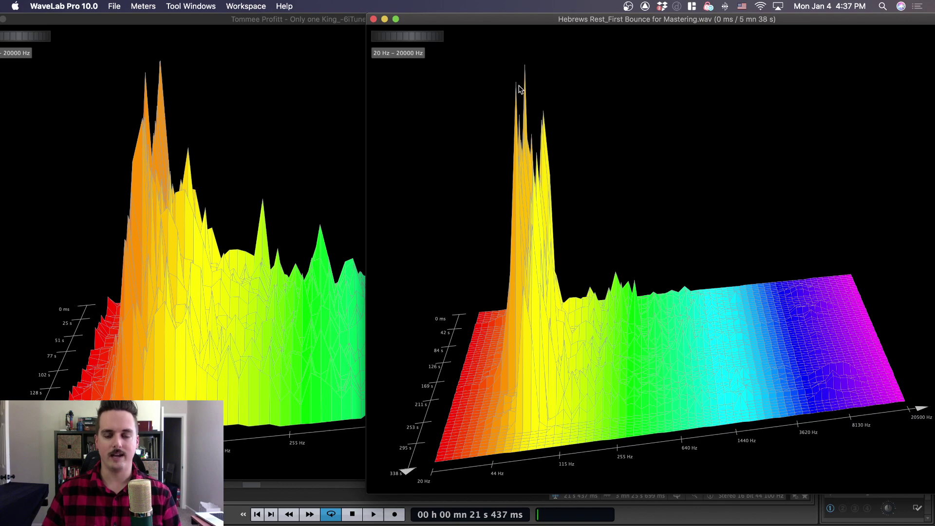
# - Rotate the Hebrews Rest plot to examine its low-frequency peaks over time, and return it to a frequency-facing angle
pyautogui.click(413, 38)
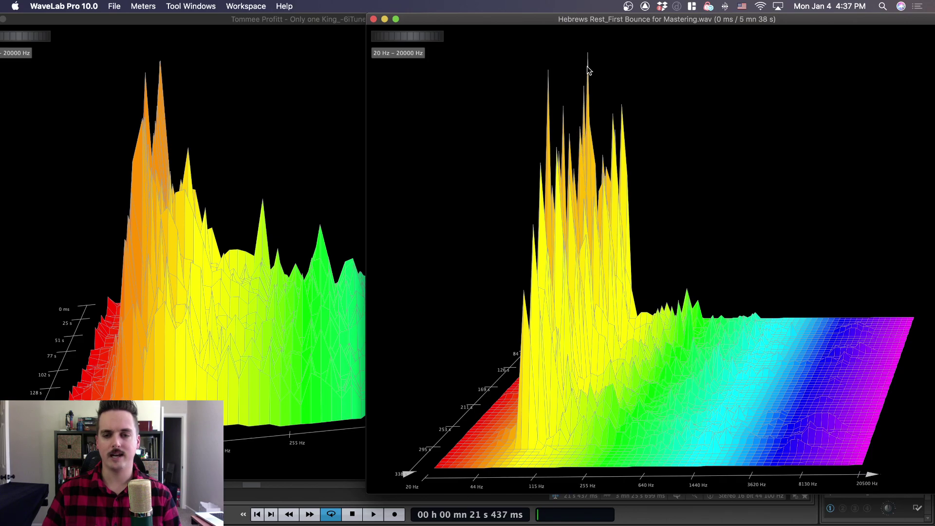
pyautogui.click(416, 39)
pyautogui.click(414, 39)
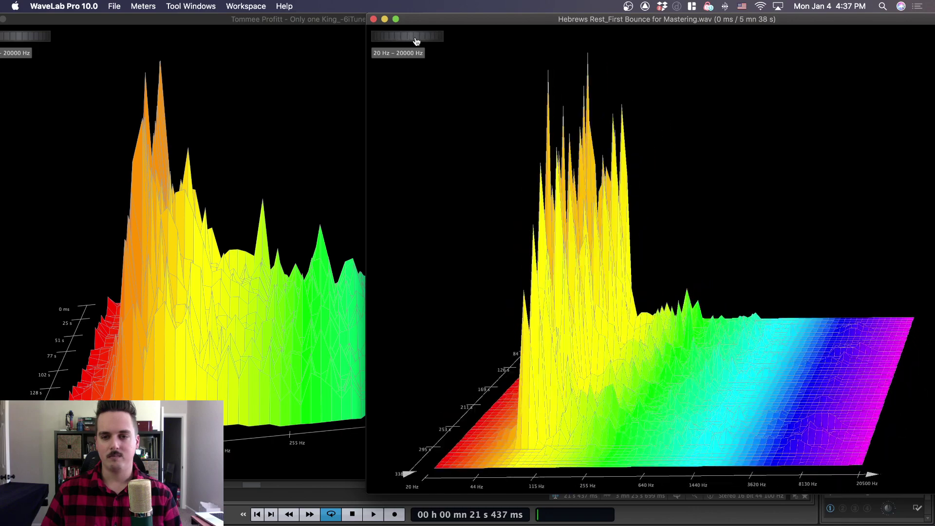
pyautogui.click(417, 38)
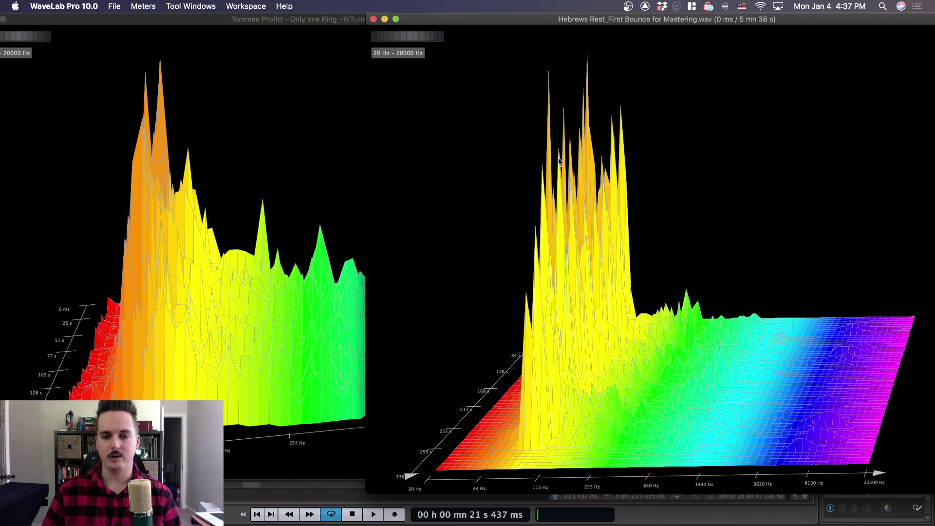
pyautogui.click(420, 39)
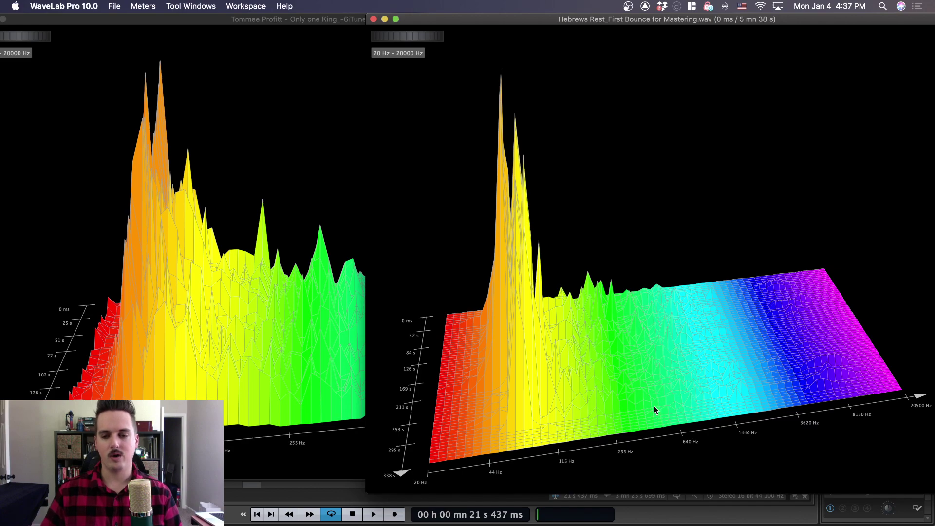
# - Alternate between the Tommee Profitt and Hebrews Rest plots to compare their low-end peaks and midrange content
pyautogui.click(275, 19)
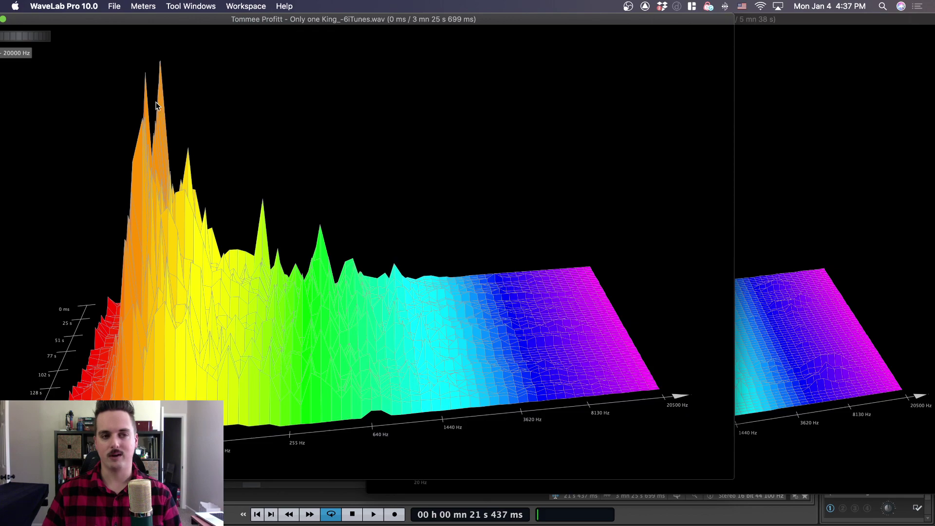
pyautogui.click(856, 272)
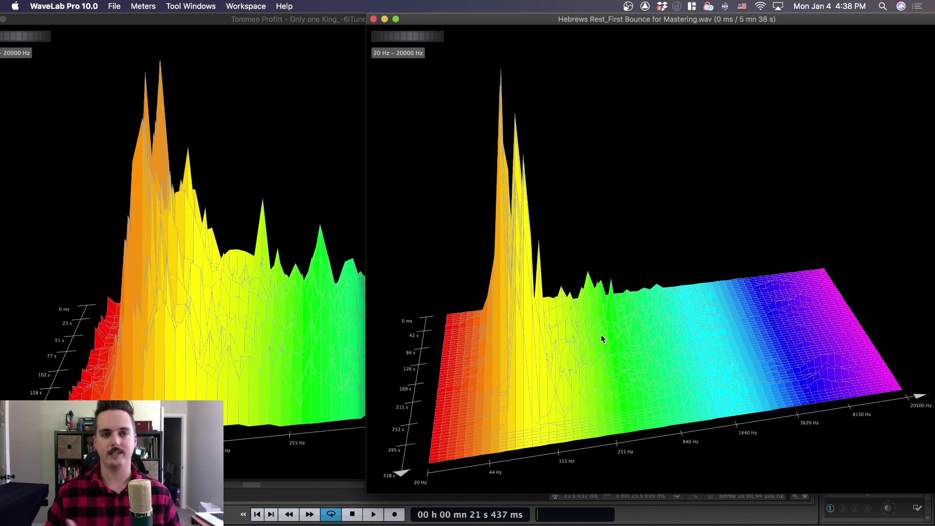
pyautogui.click(232, 167)
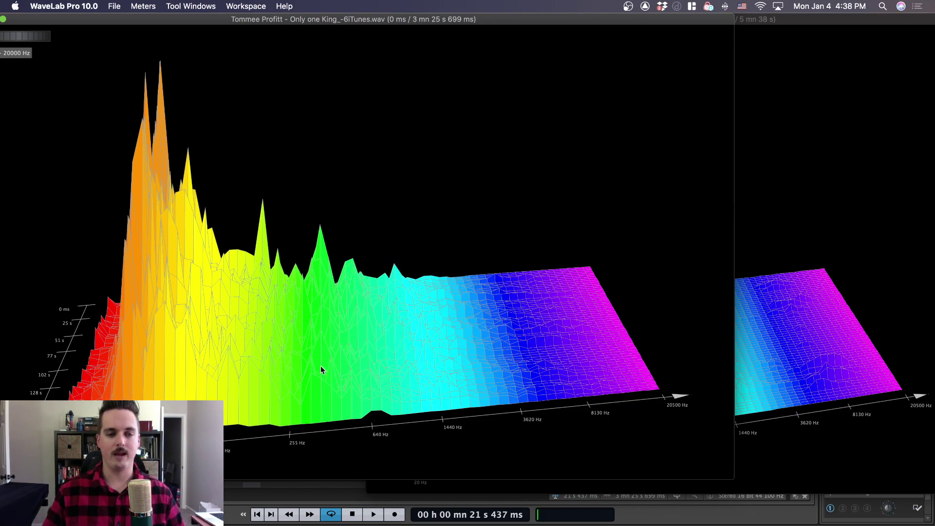
pyautogui.click(827, 299)
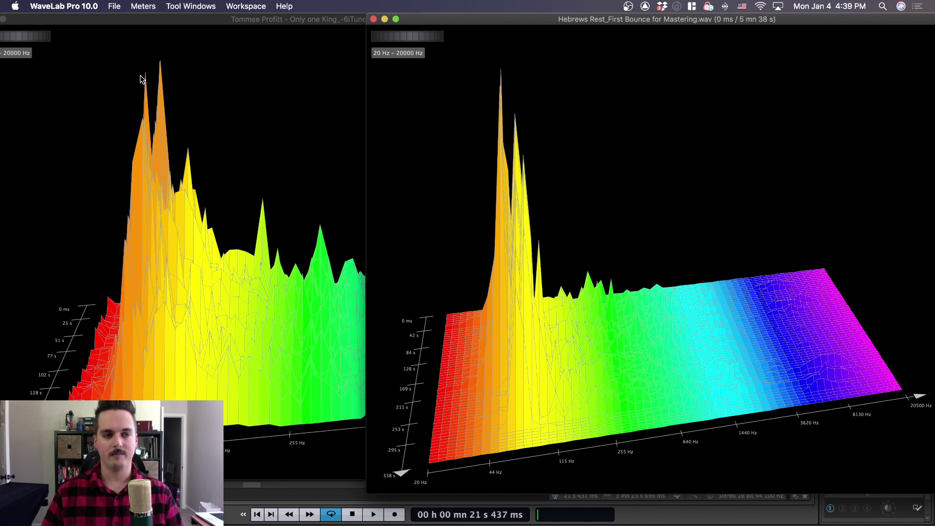
pyautogui.click(185, 93)
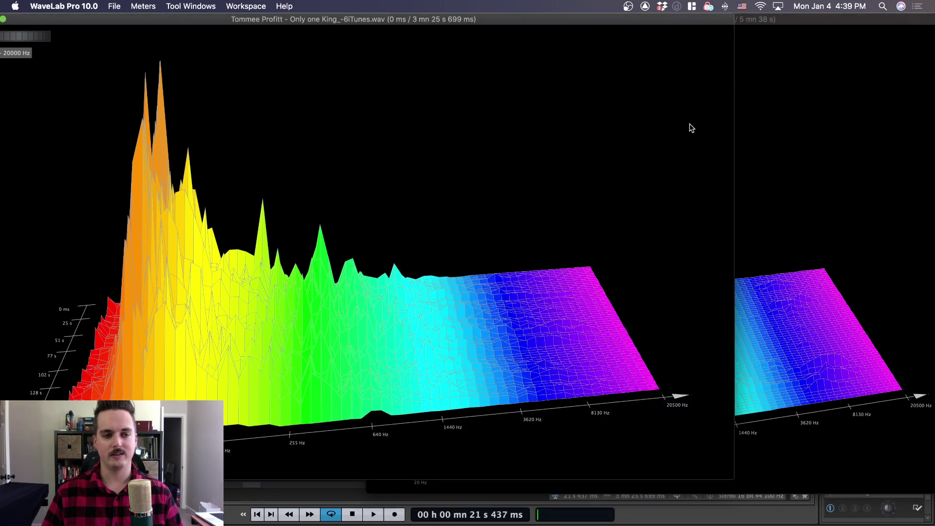
pyautogui.click(794, 159)
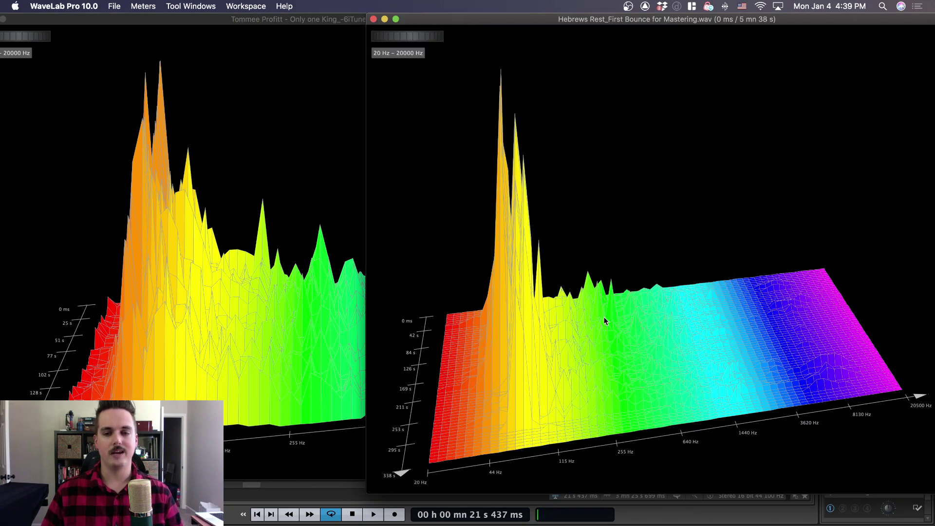